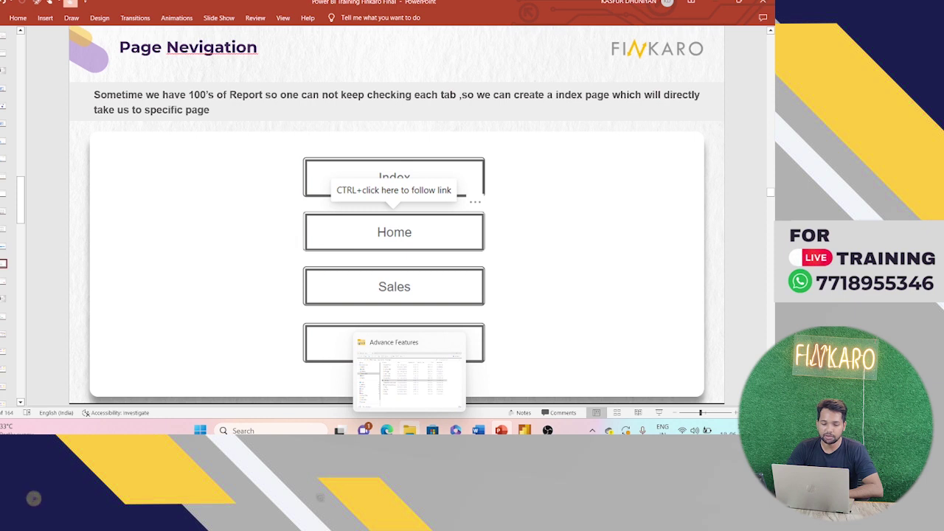
Open the Page Nevigation report from the Advance Features folder in Power BI Desktop, choosing to remove the recovered files.
left_click(409, 431)
left_click(205, 177)
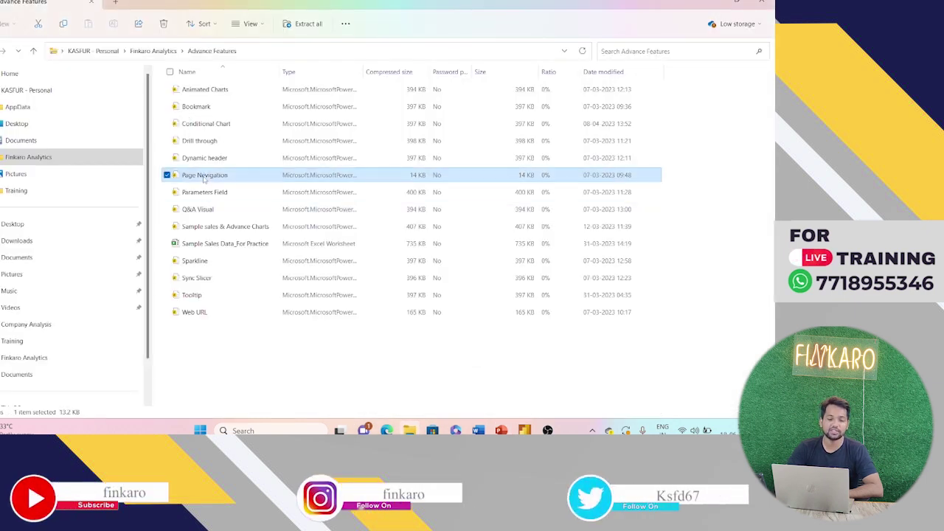
double_click(205, 175)
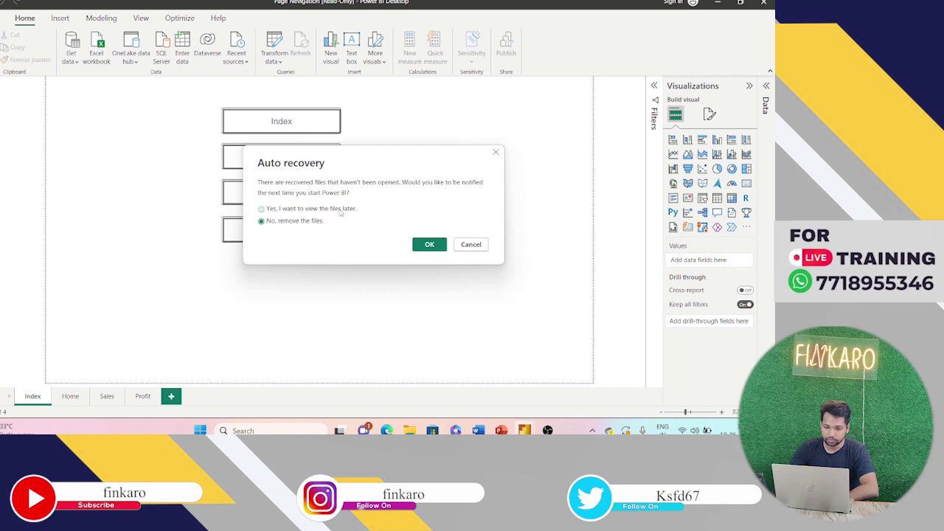
left_click(428, 246)
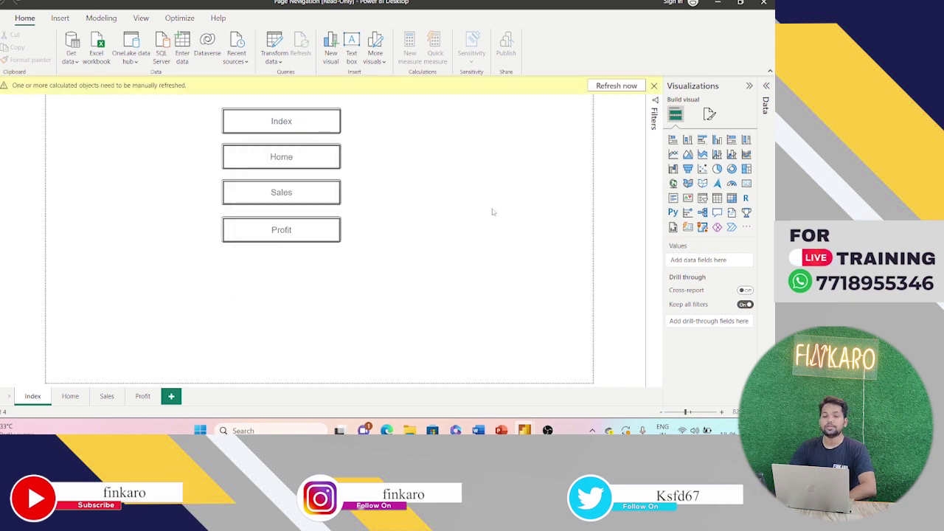
left_click(653, 86)
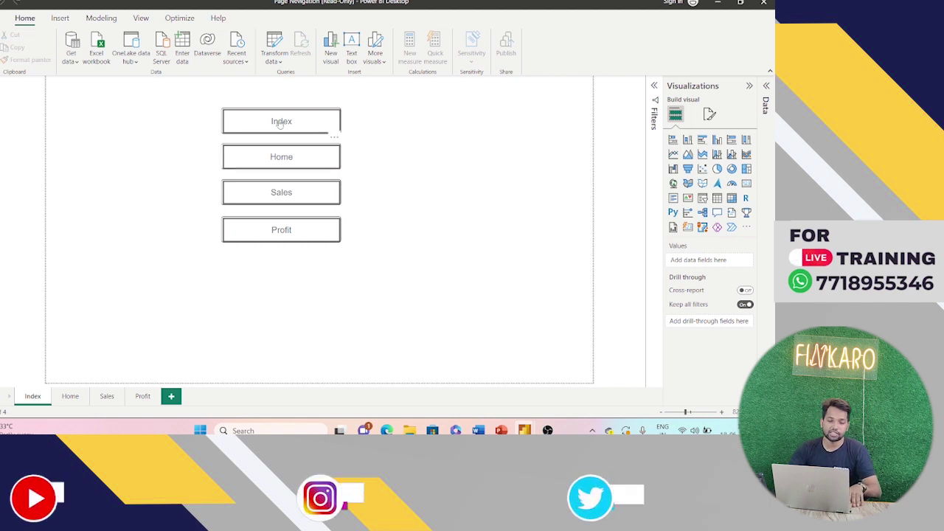
Test the Index page navigation by following the Home button, returning with the back button, and following the Sales button.
left_click(280, 161, "ctrl")
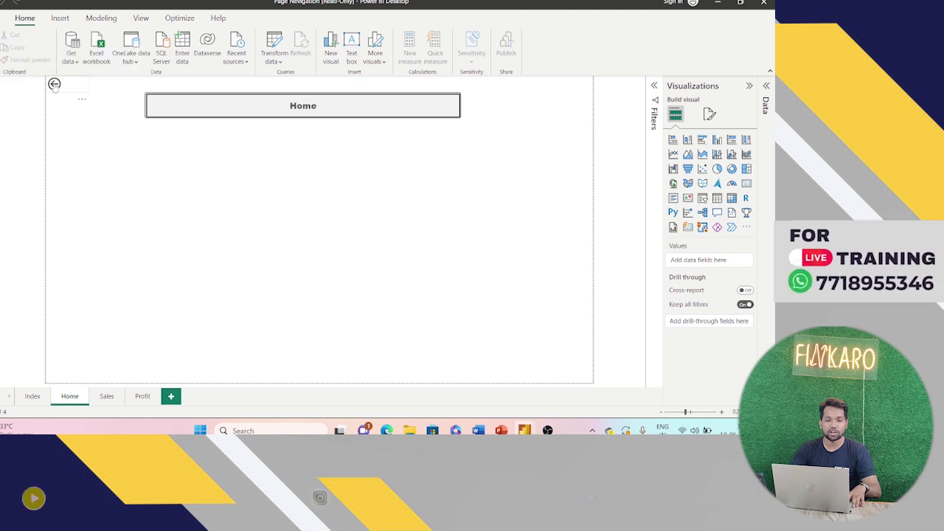
left_click(54, 83, "ctrl")
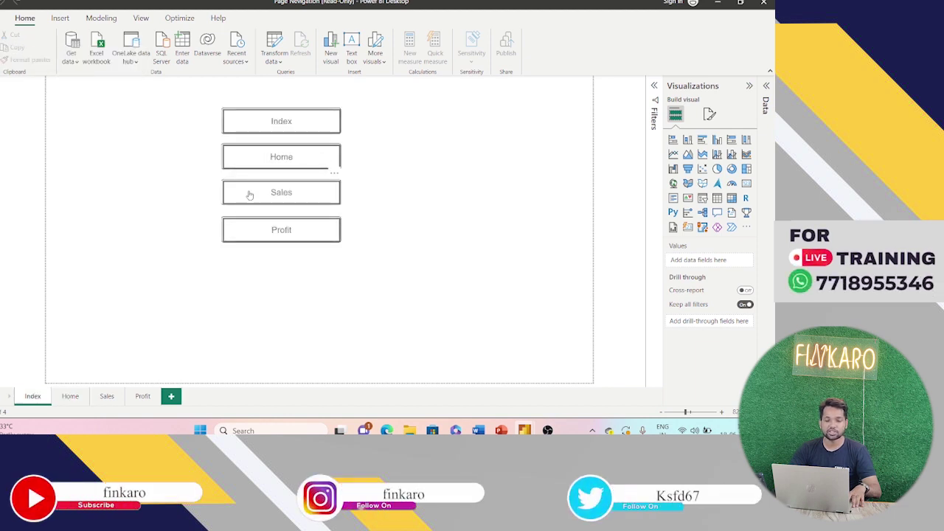
left_click(249, 195, "ctrl")
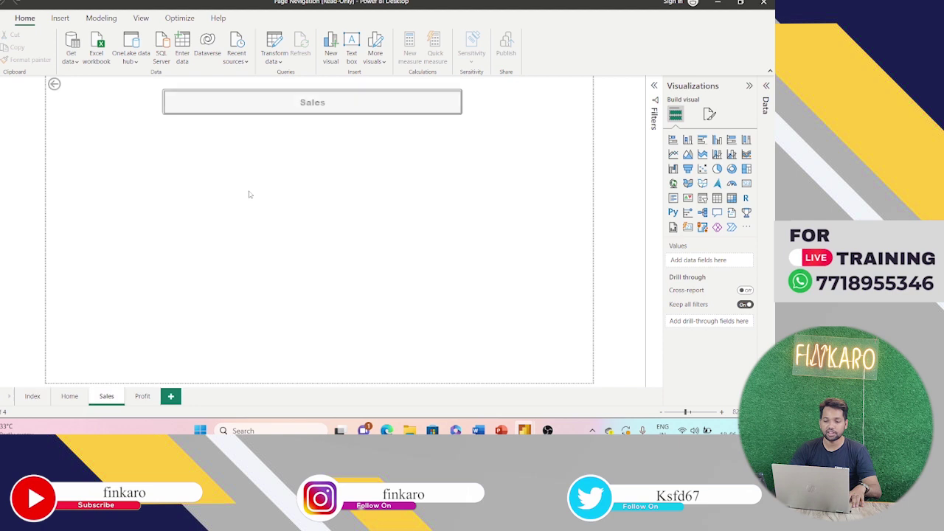
Inspect the Action settings of the Sales heading button on the Sales page.
left_click(432, 98)
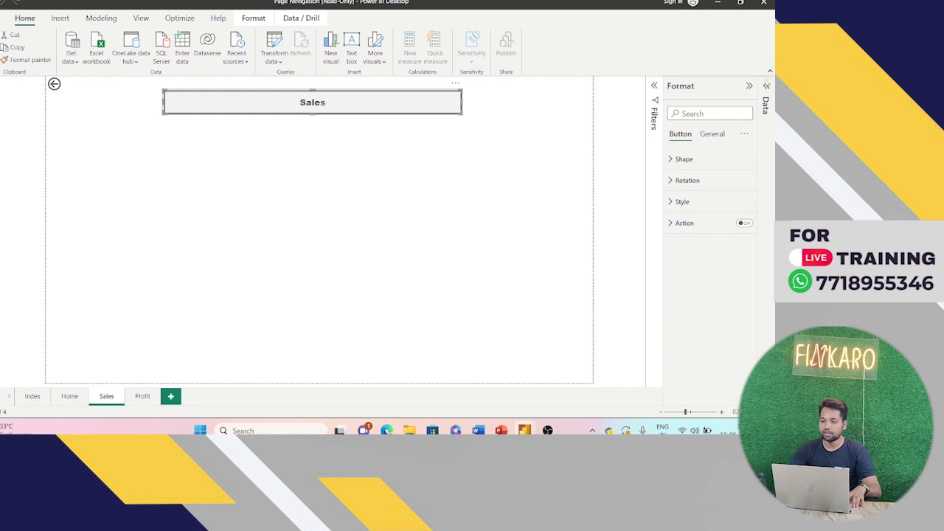
left_click(766, 86)
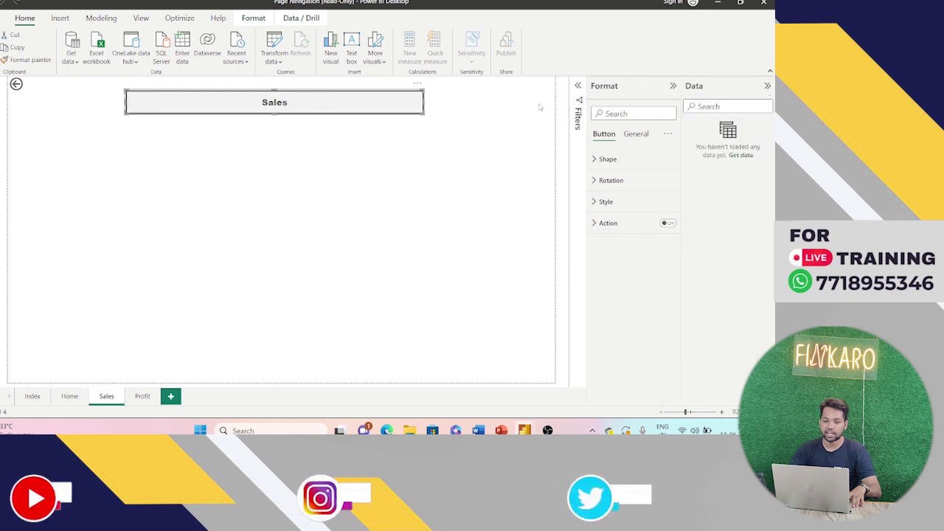
left_click(593, 223)
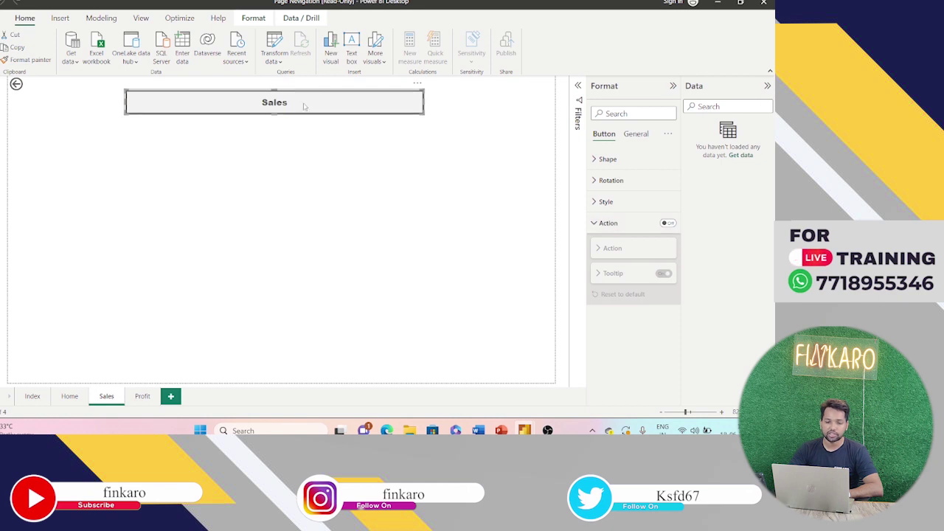
left_click(578, 86)
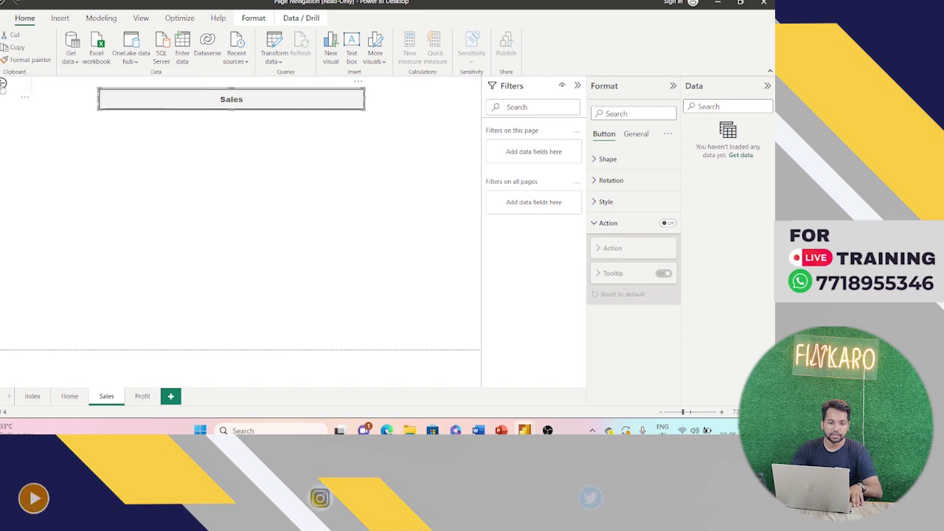
Check the action type and destination of the Sales button on the Index page.
left_click(32, 396)
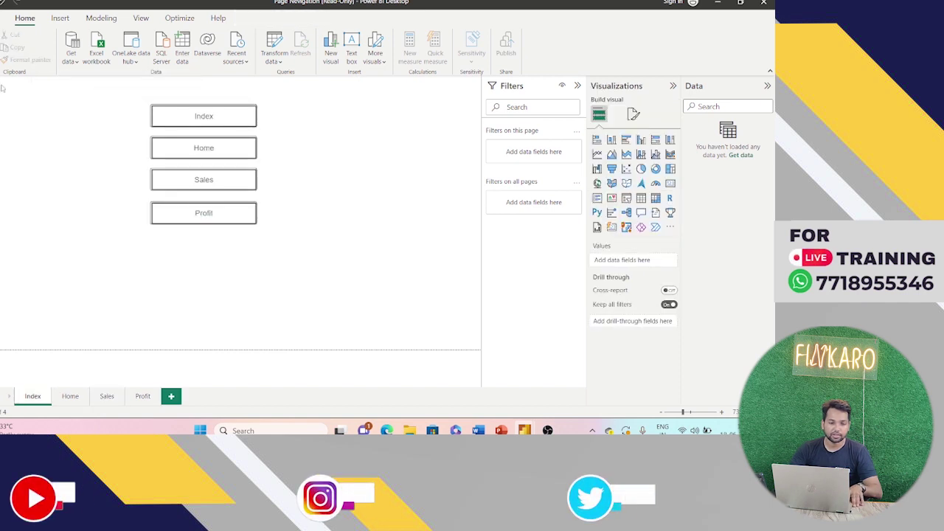
left_click(224, 183)
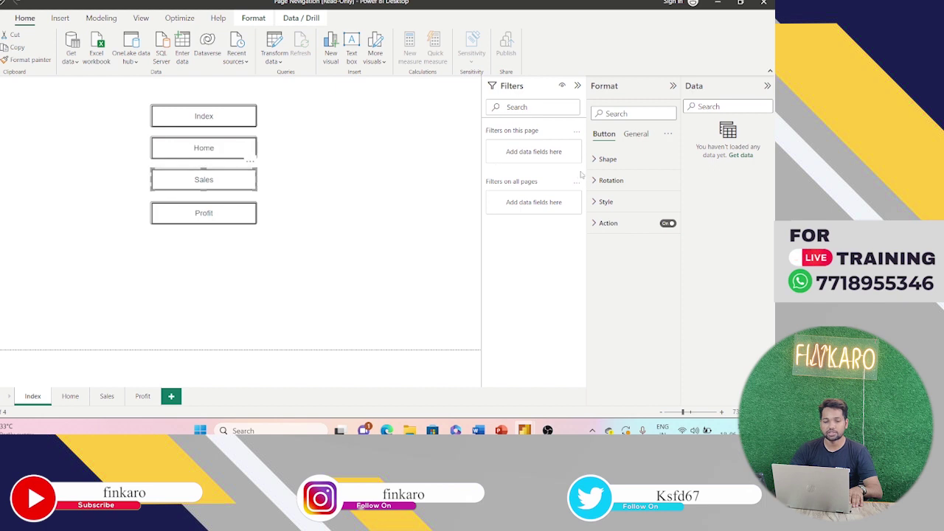
left_click(594, 223)
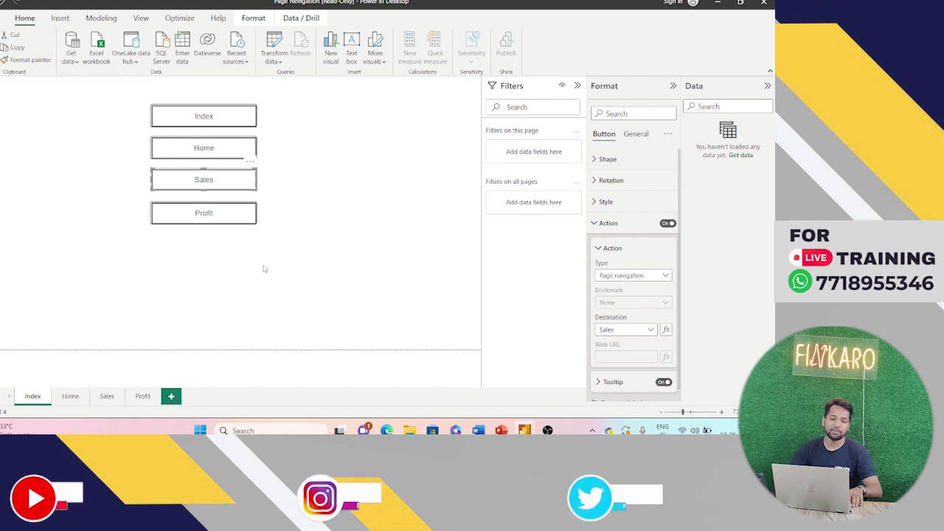
left_click(290, 160)
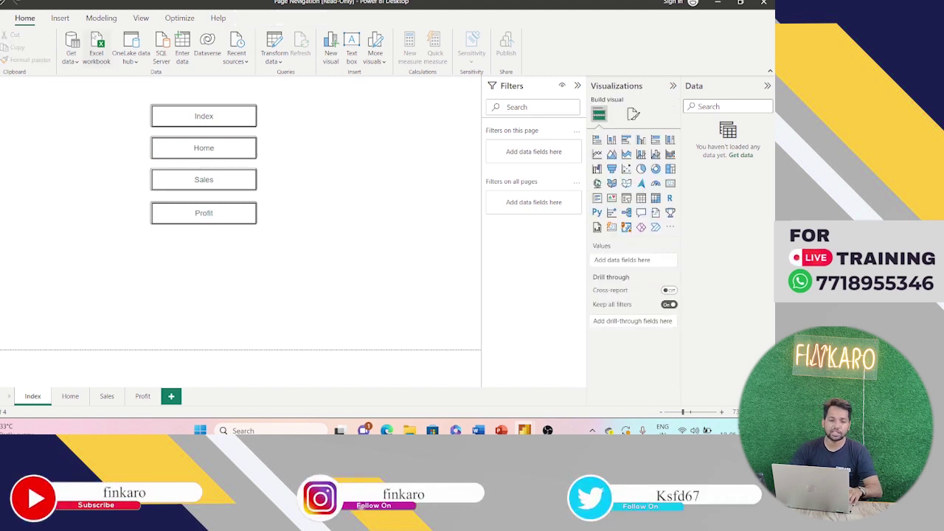
Add a new report page after Profit and name it Country.
key("ctrl+m")
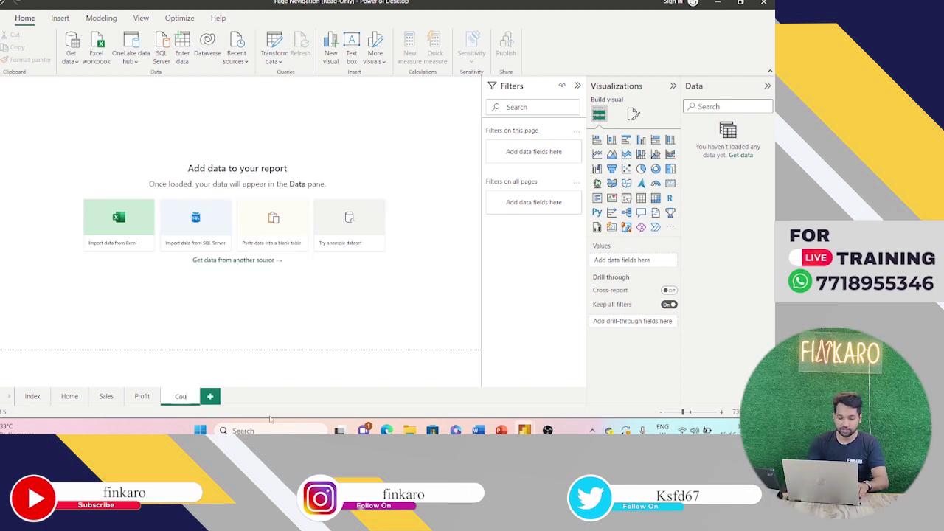
type("y")
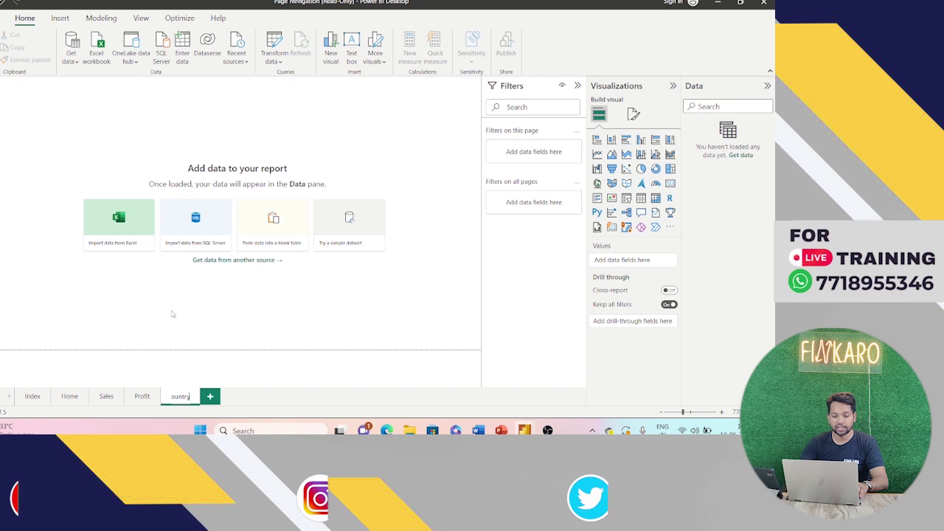
key("Return")
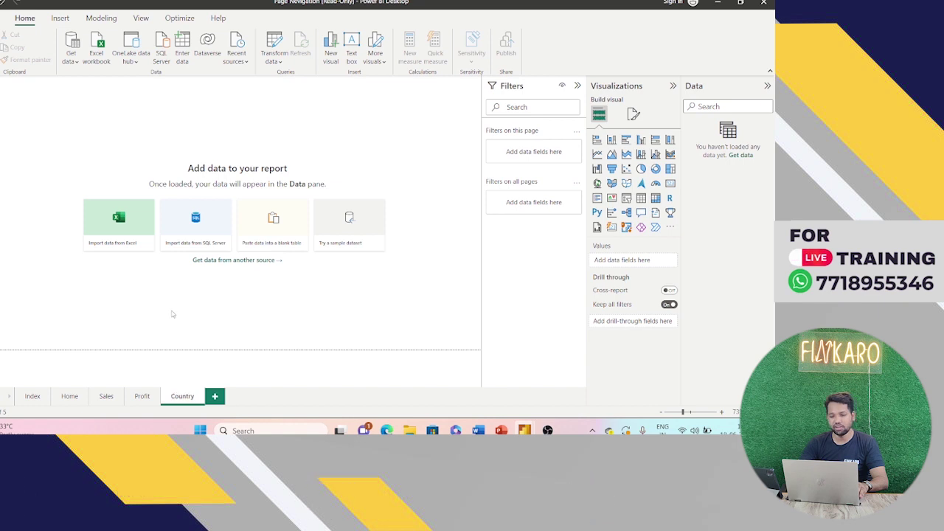
left_click(641, 197)
left_click_drag(68, 146, 247, 264)
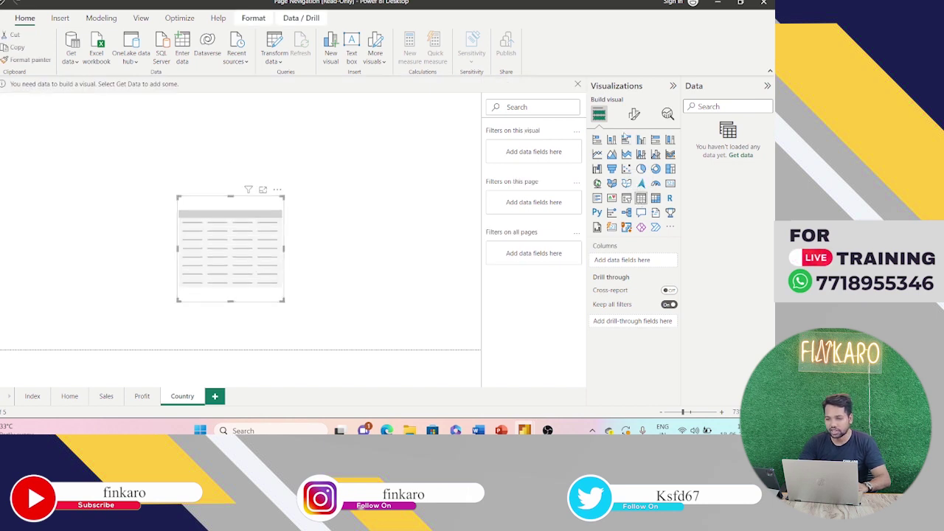
left_click(732, 106)
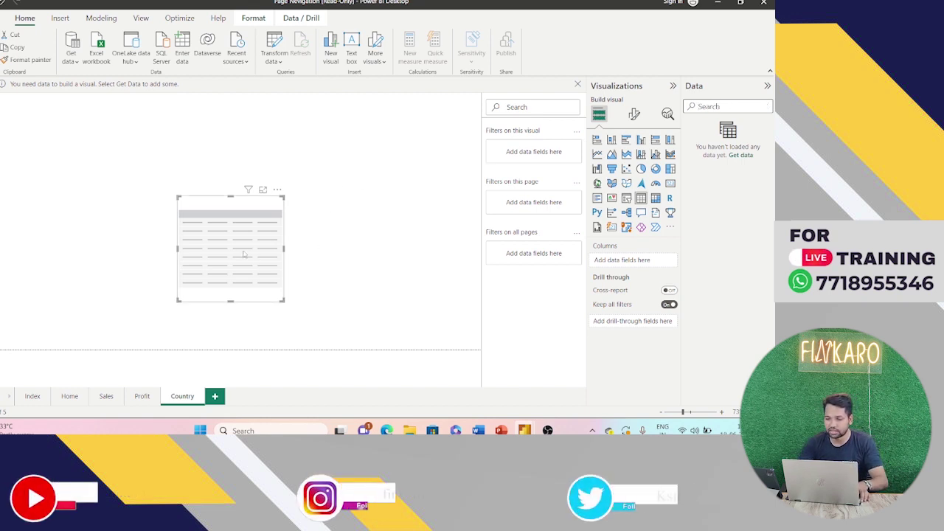
left_click(578, 84)
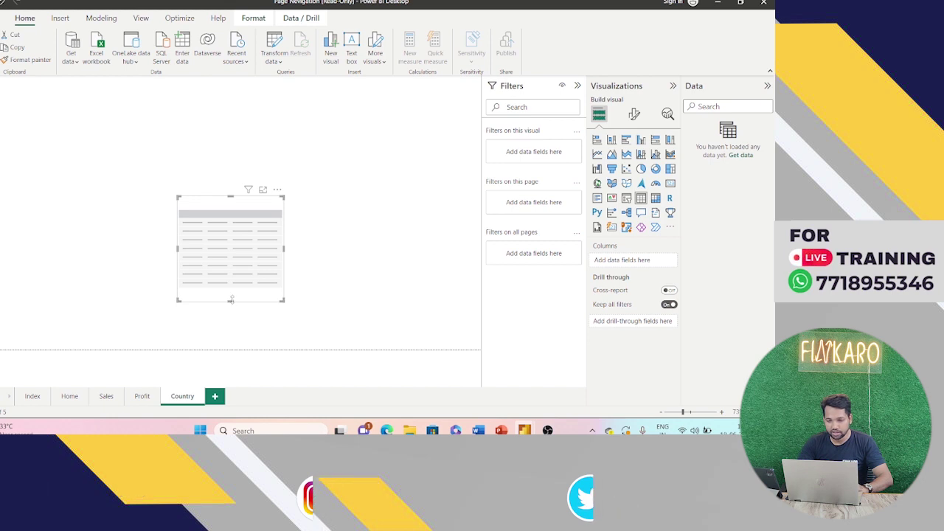
key("Delete")
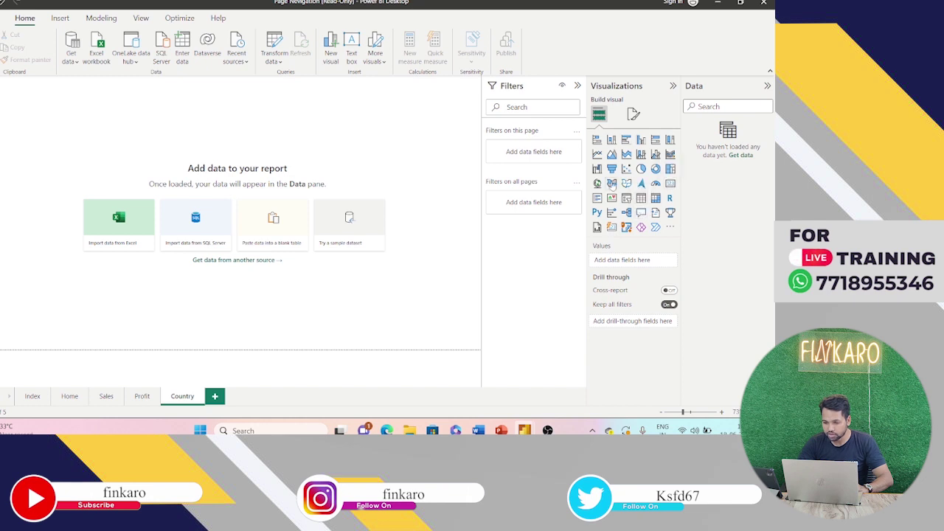
Copy the Profit heading button from the Profit page and paste it onto the Country page.
left_click(139, 397)
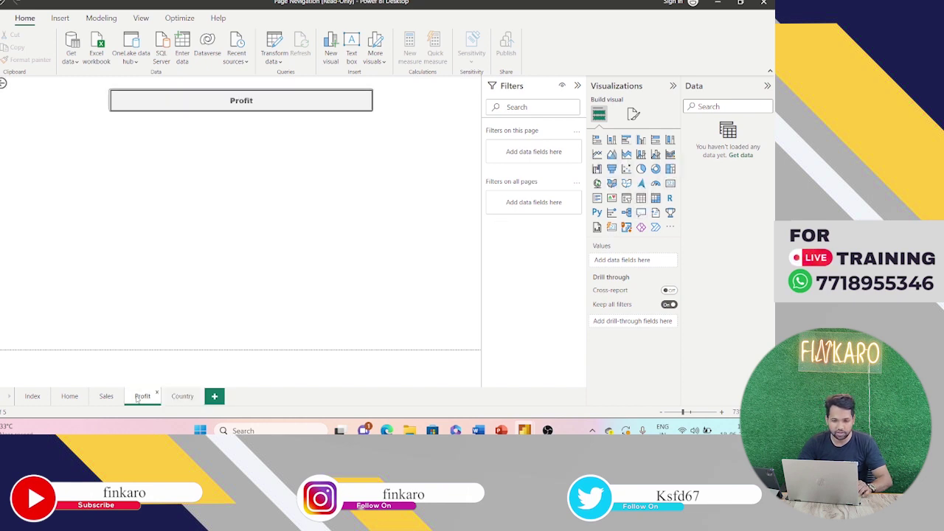
left_click(311, 98)
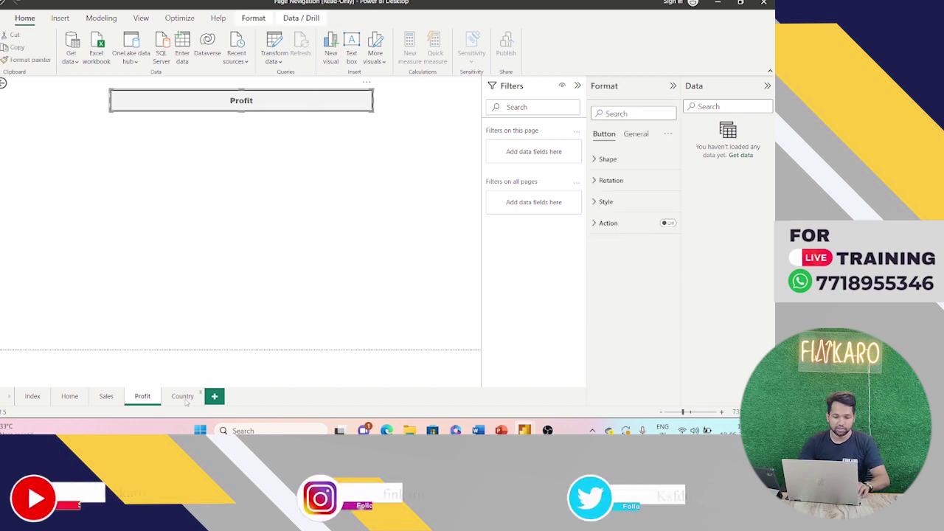
left_click(184, 398)
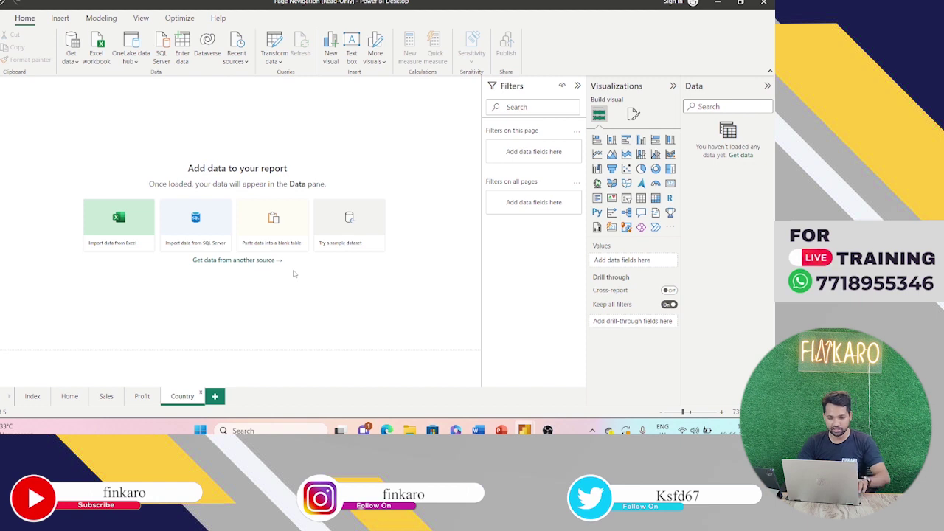
key("ctrl+v")
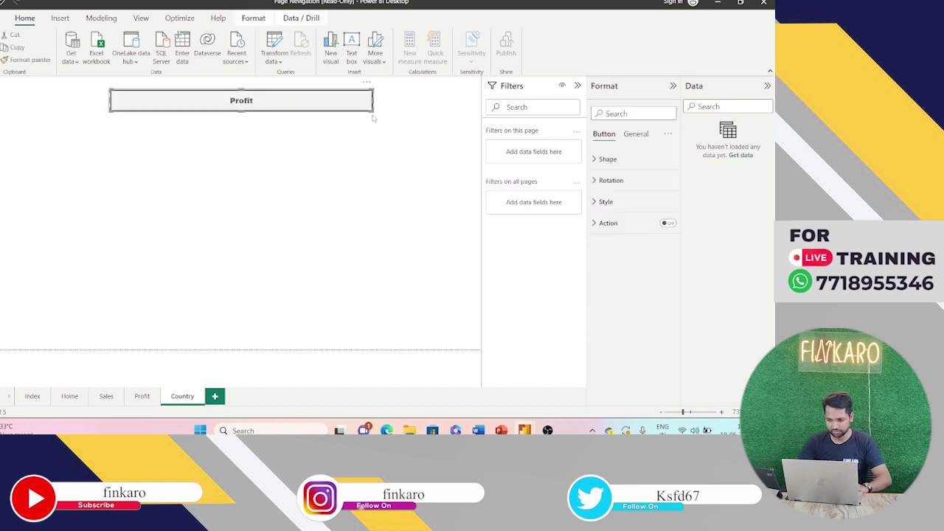
Change the text of the pasted heading button on the Country page to Country.
left_click(637, 135)
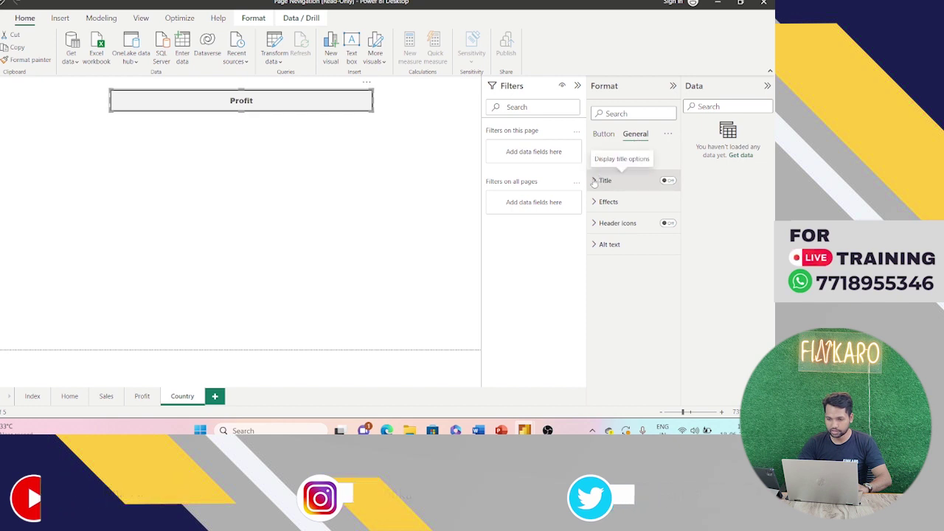
left_click(603, 133)
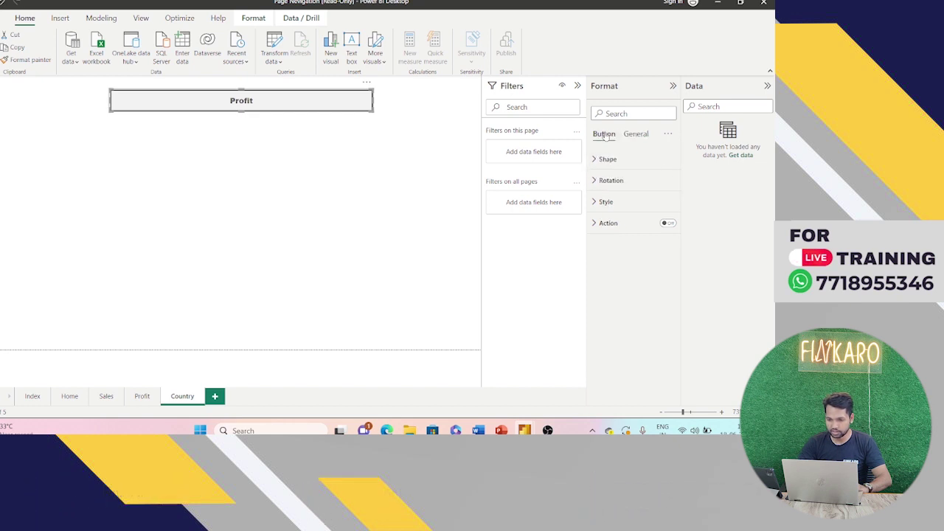
left_click(603, 202)
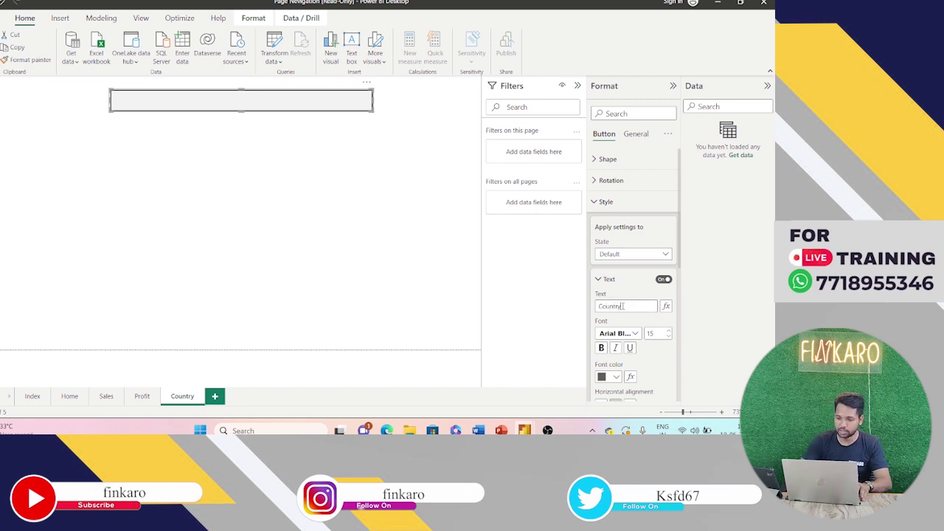
left_click(404, 255)
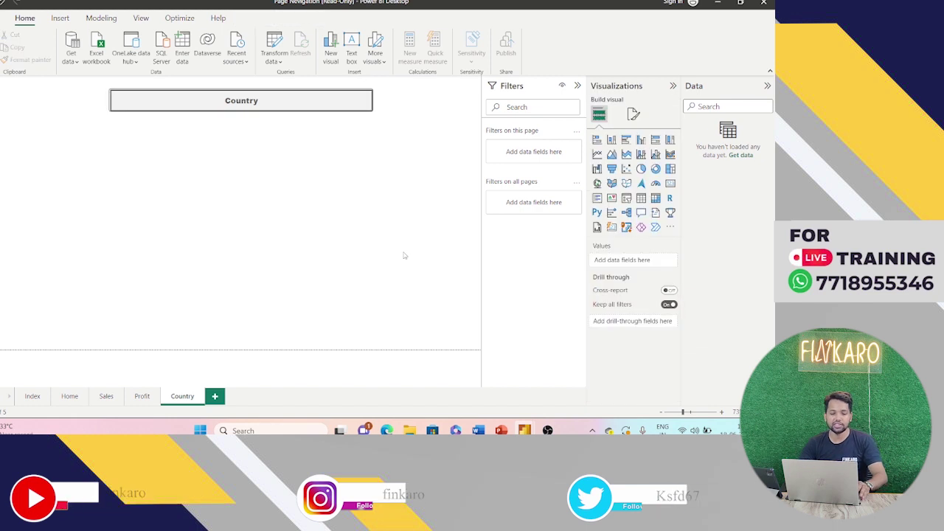
Copy the Country heading button to the Index page and place it below the Profit button, aligned to its left edge.
left_click(33, 396)
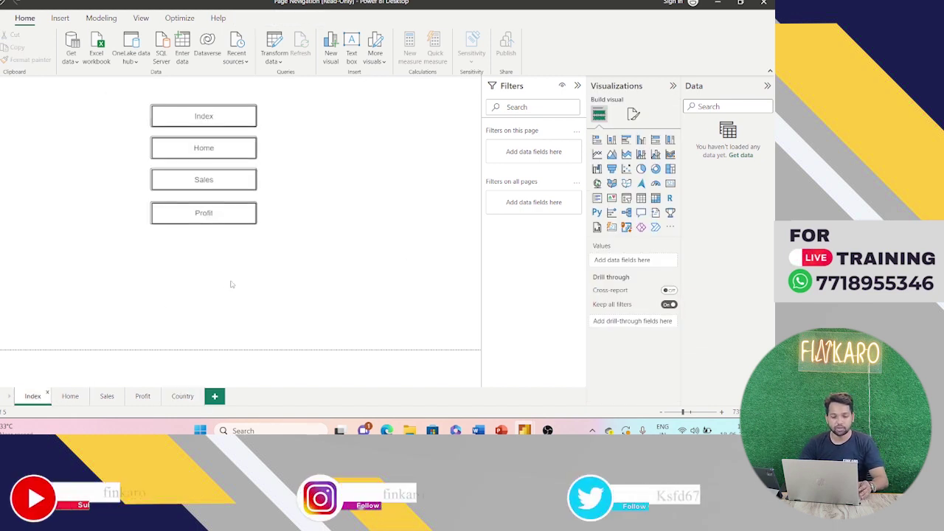
left_click(182, 396)
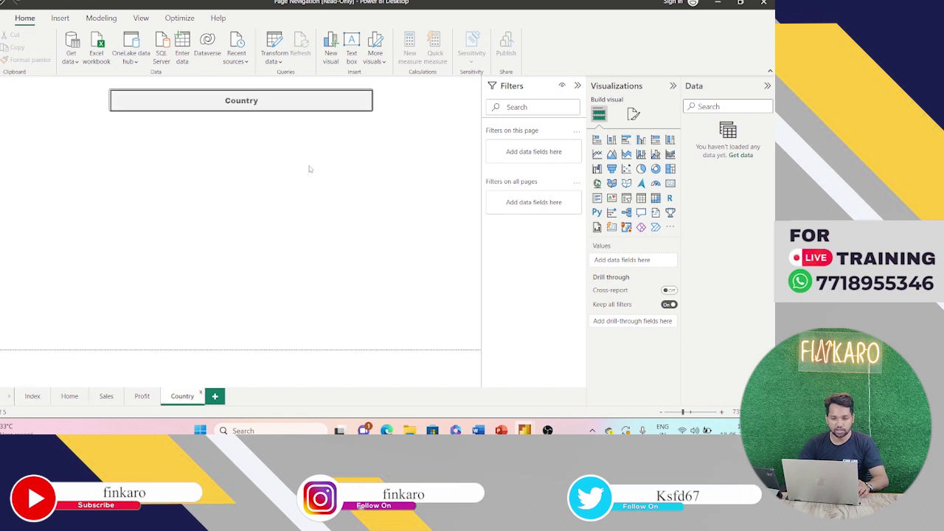
left_click(331, 109)
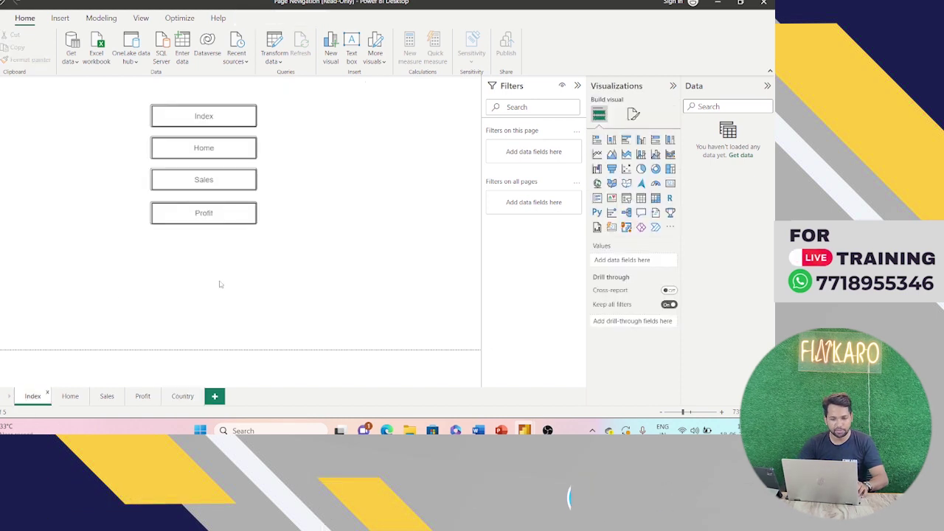
key("ctrl+v")
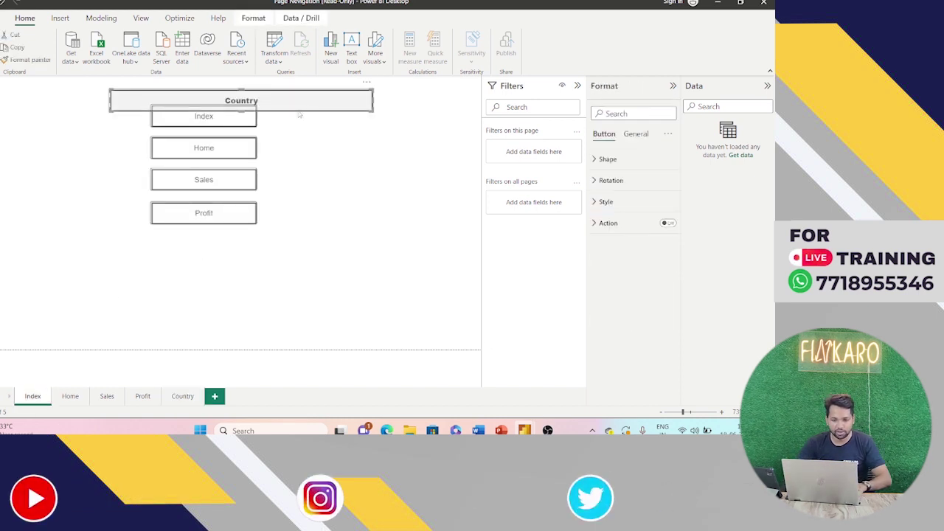
left_click_drag(306, 98, 347, 247)
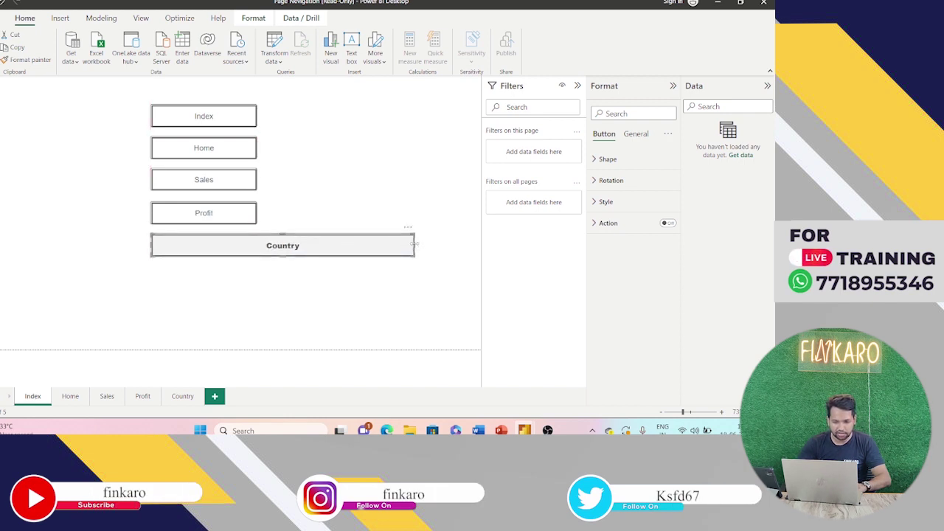
Narrow the Country button on the Index page to the Profit button's width and turn on its action as Page navigation to the Country page.
left_click_drag(415, 244, 256, 244)
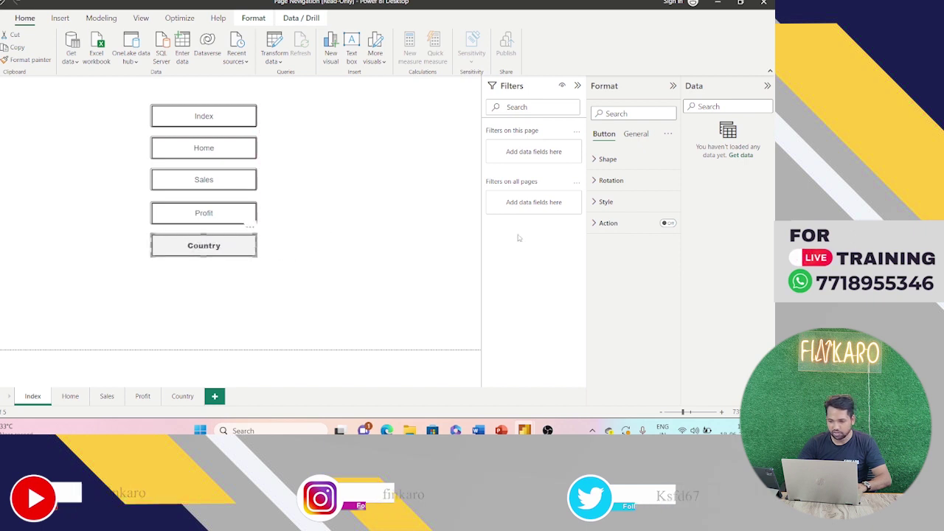
left_click(668, 223)
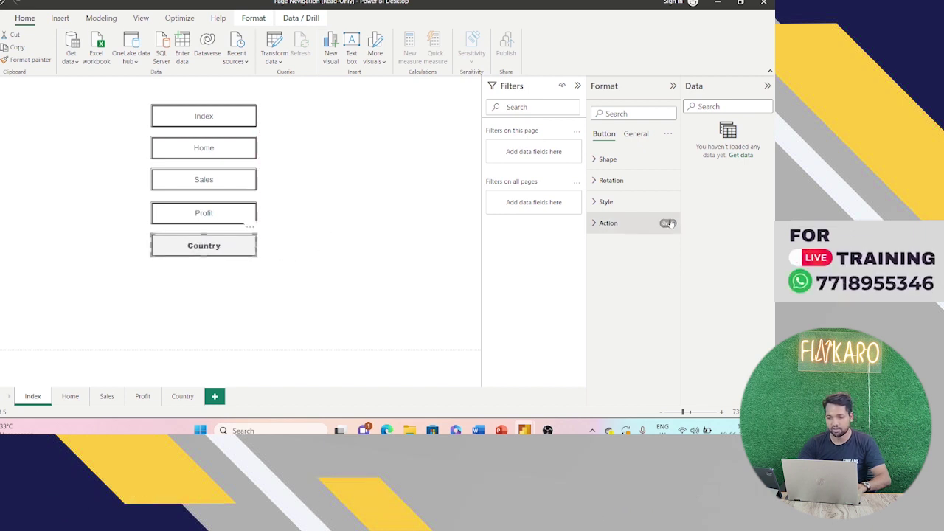
left_click(626, 223)
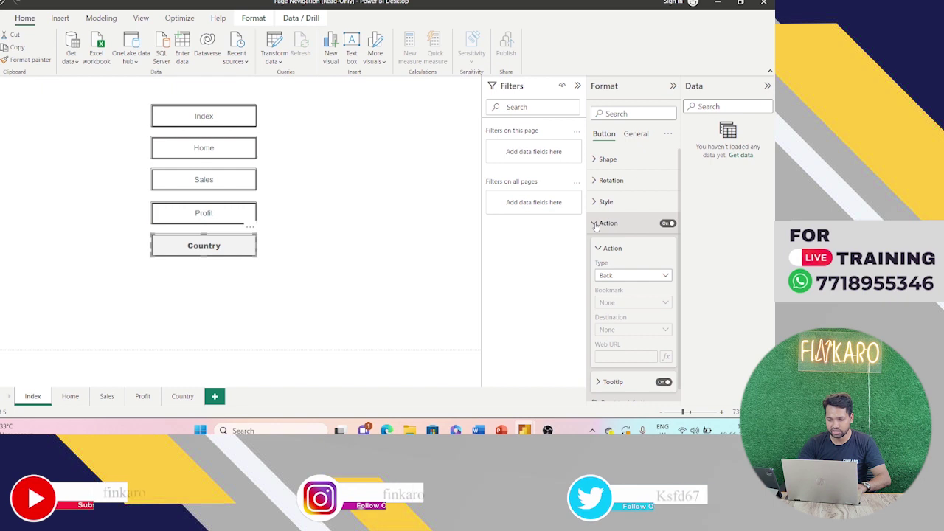
left_click(614, 275)
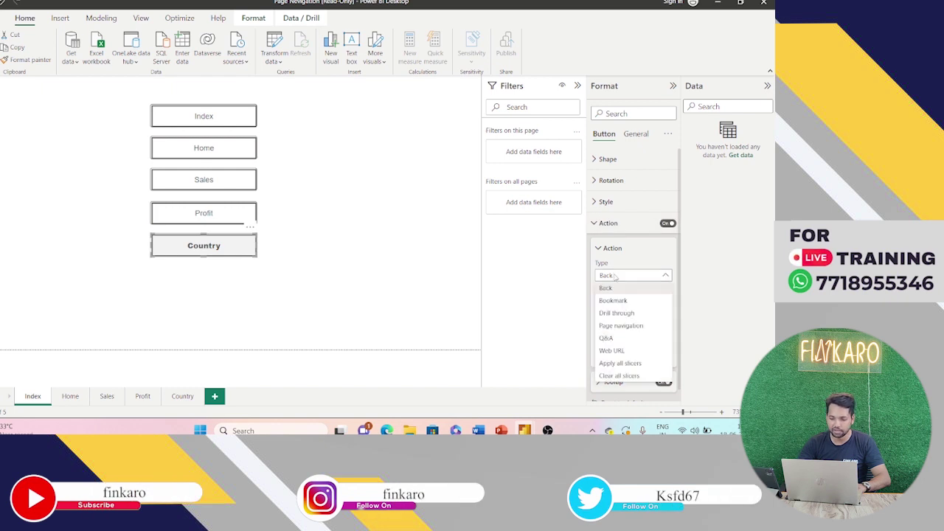
left_click(621, 326)
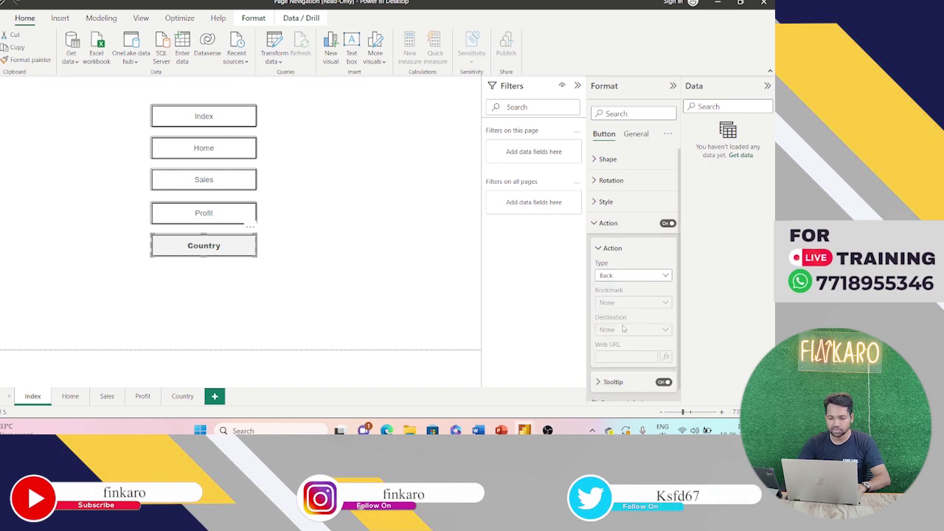
left_click(637, 332)
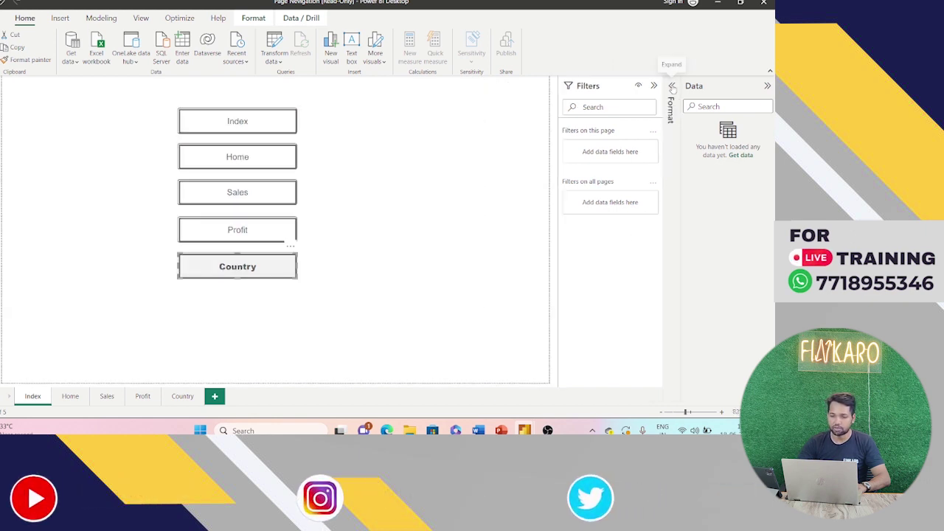
left_click(672, 86)
Test the navigation by following the Profit button, returning to the Index page with the back arrow, and following the Country button.
left_click(330, 158)
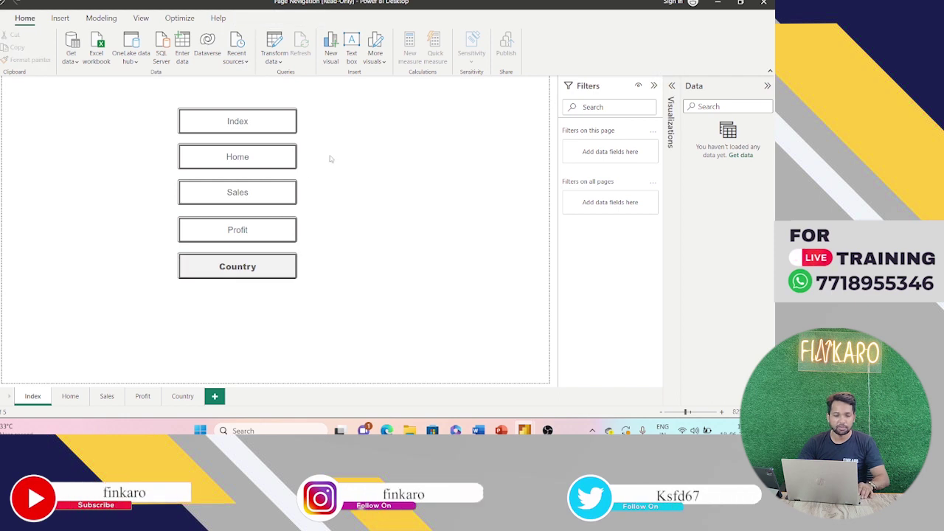
left_click(237, 229, "ctrl")
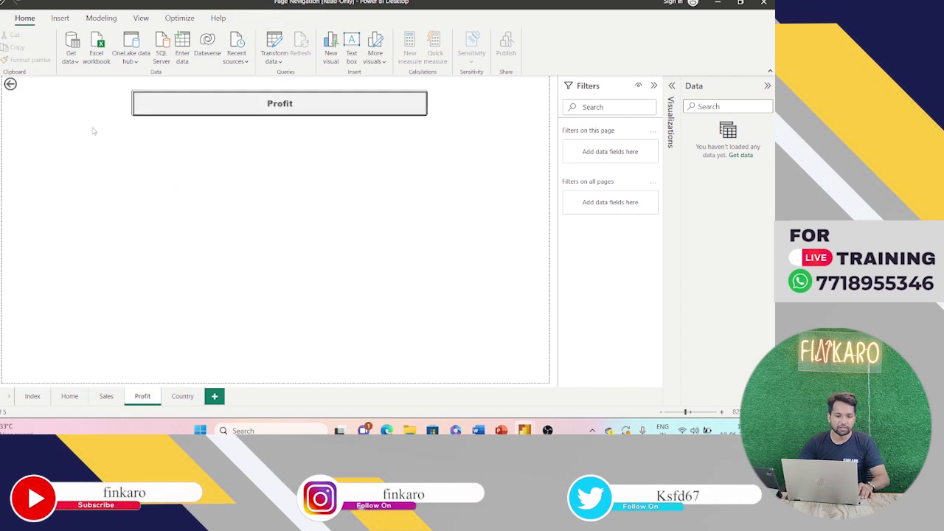
left_click(10, 83, "ctrl")
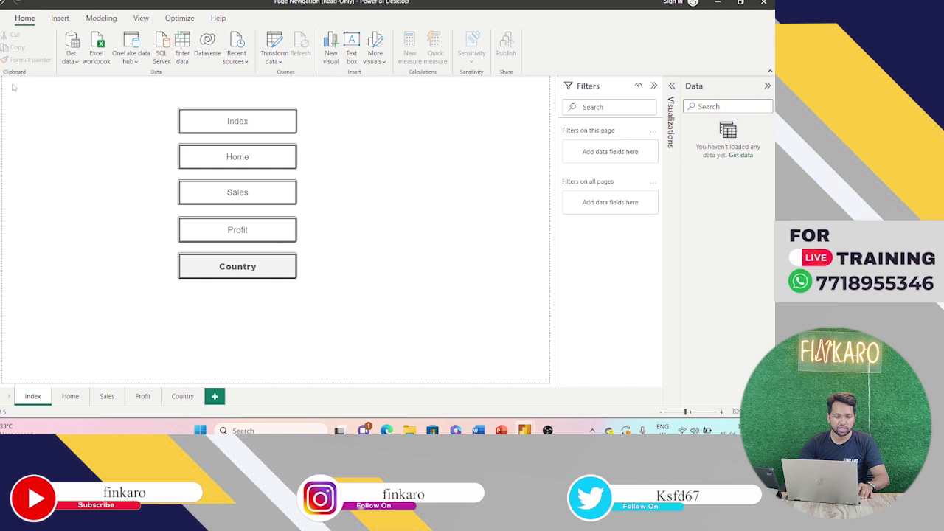
left_click(232, 271, "ctrl")
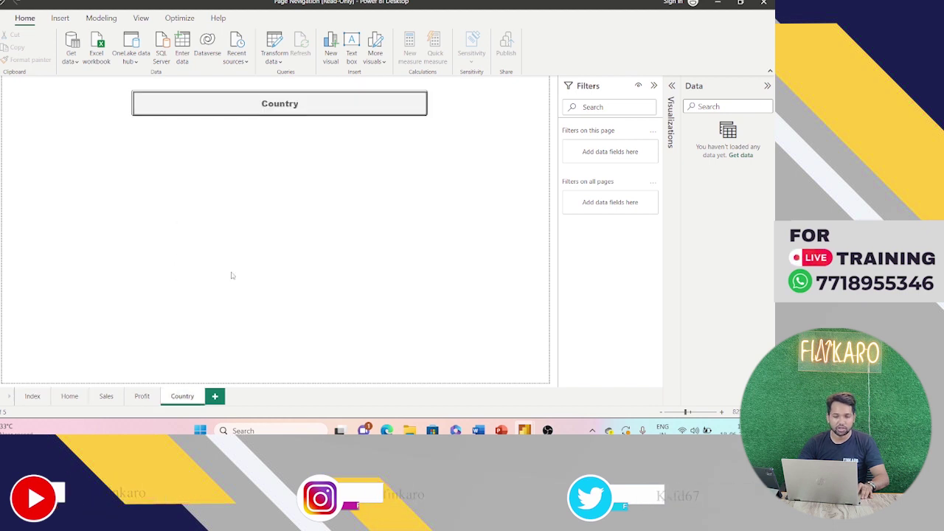